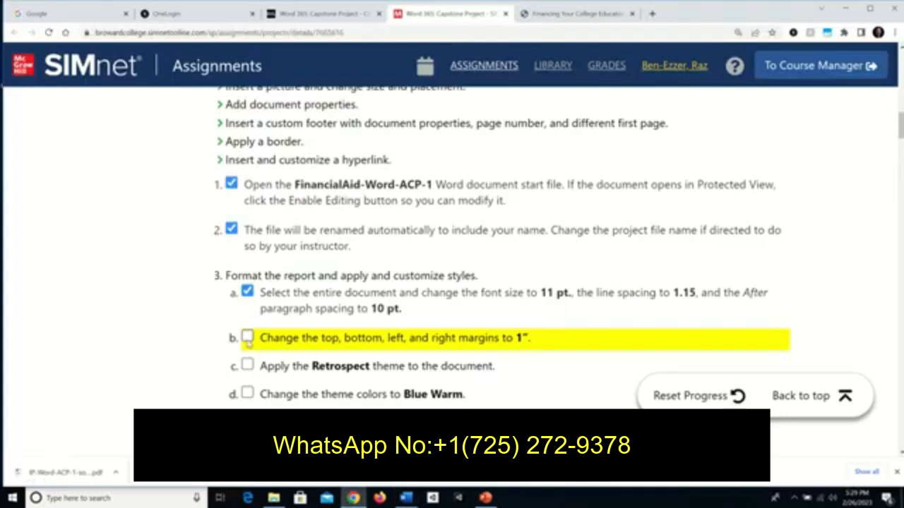
Check off the 1" margins task in the SIMnet checklist, and apply the Retrospect theme to the report in Word.
click(247, 337)
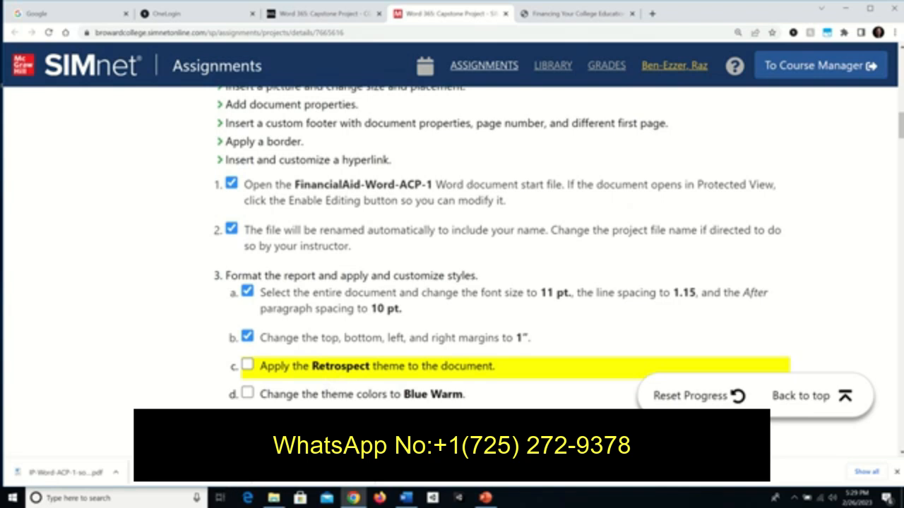
click(406, 497)
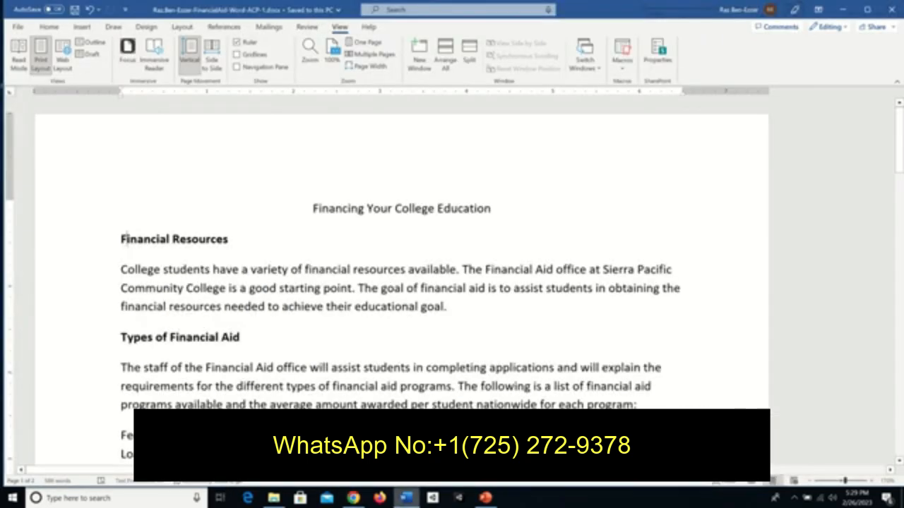
click(147, 27)
click(19, 50)
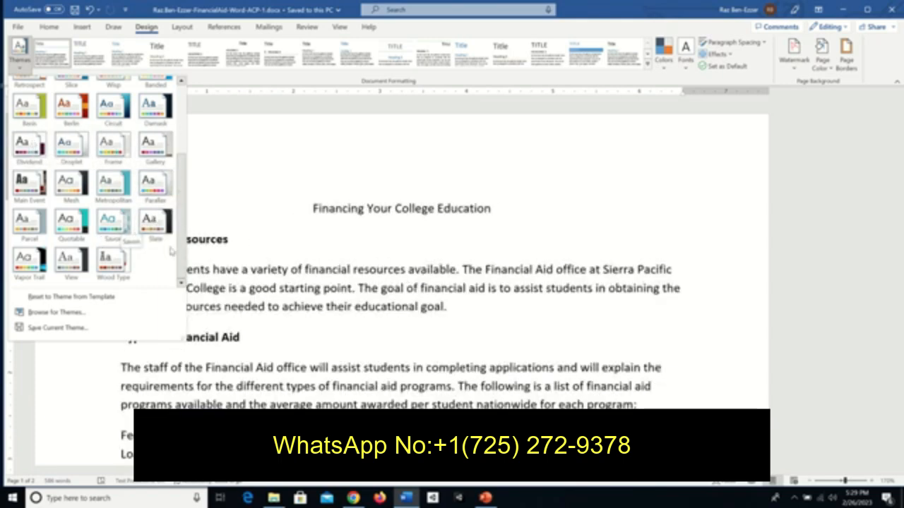
scroll(185, 200, up, 1)
scroll(185, 199, up, 2)
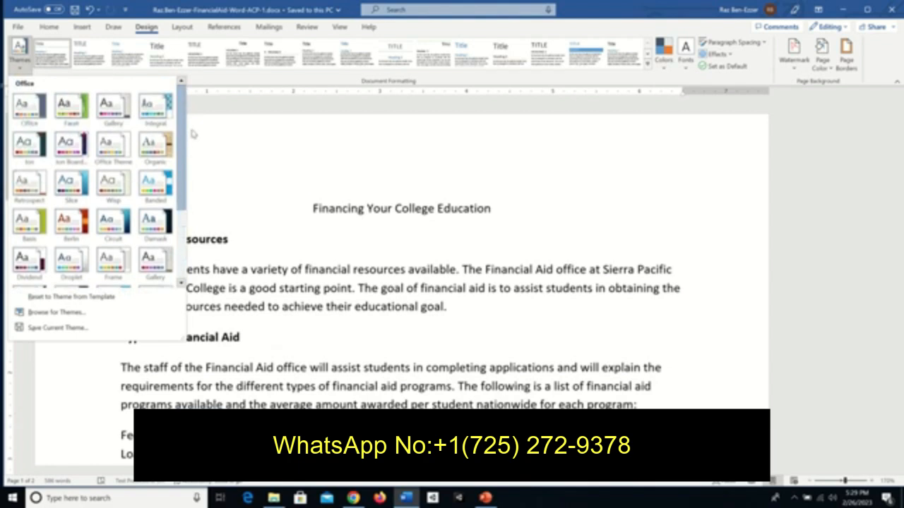
scroll(193, 186, down, 2)
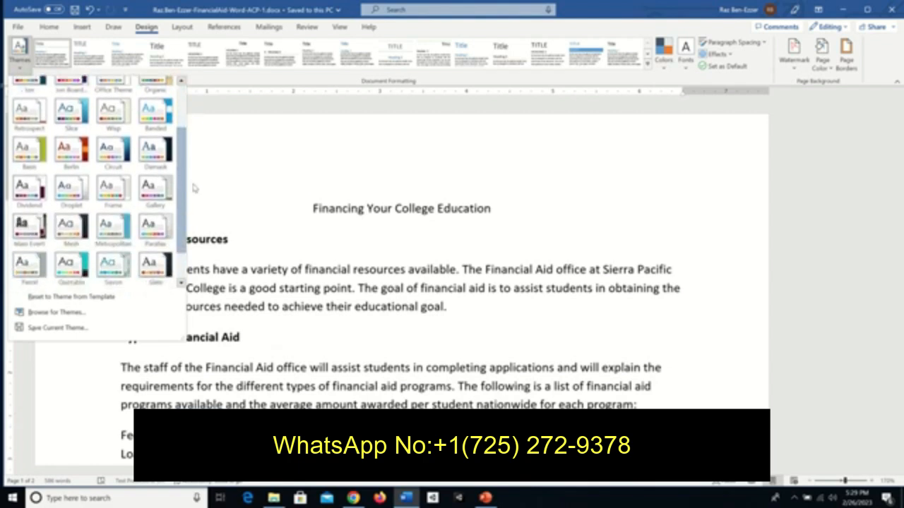
scroll(193, 192, down, 1)
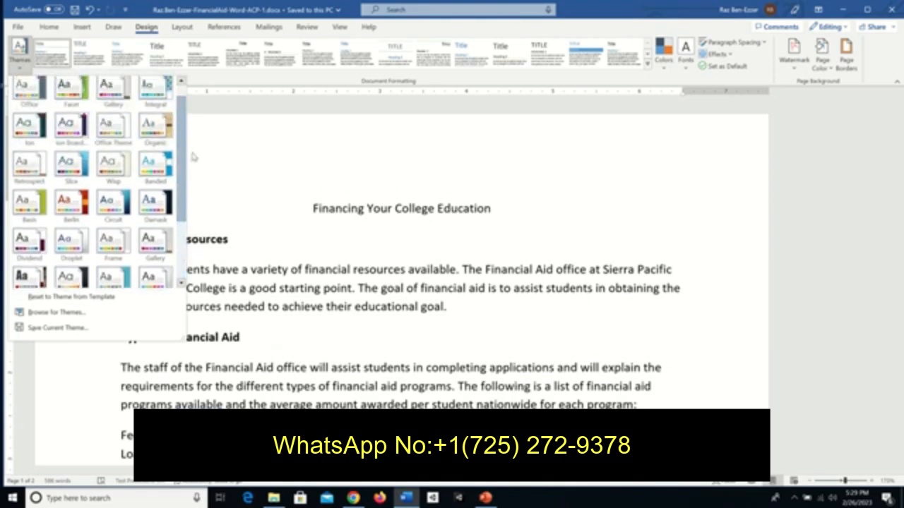
drag(193, 231, 188, 123)
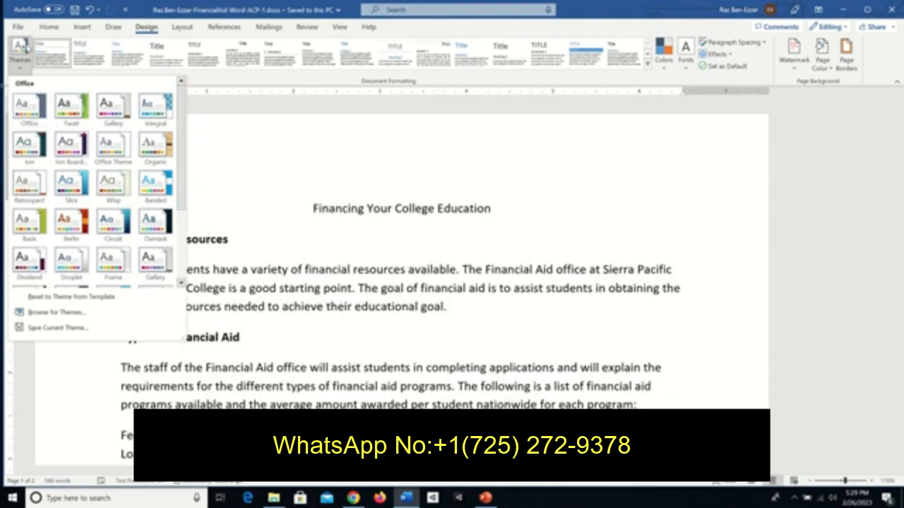
click(21, 185)
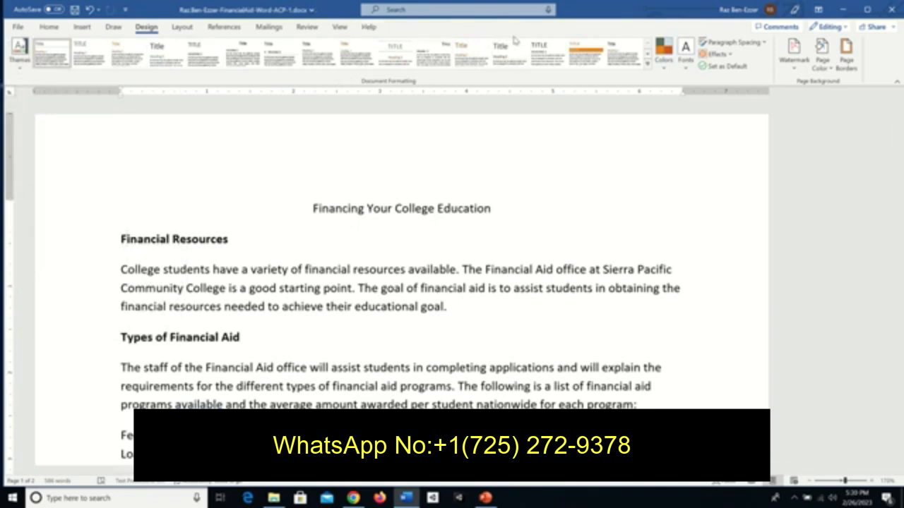
click(49, 27)
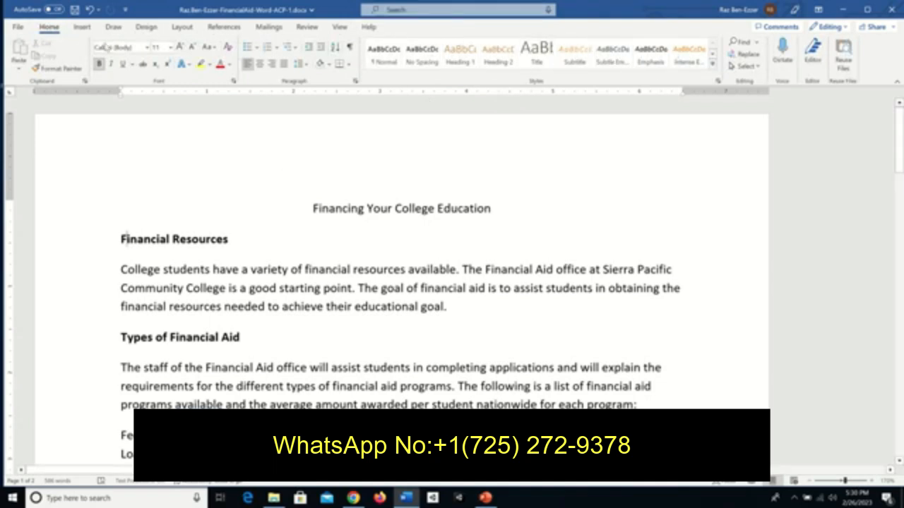
click(147, 26)
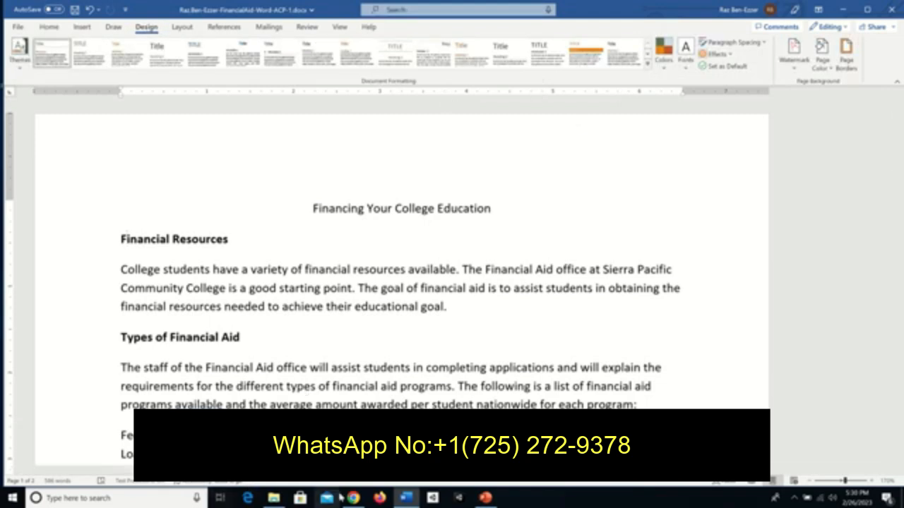
Check off the Retrospect theme task in the SIMnet checklist in the browser and return to Word.
click(353, 498)
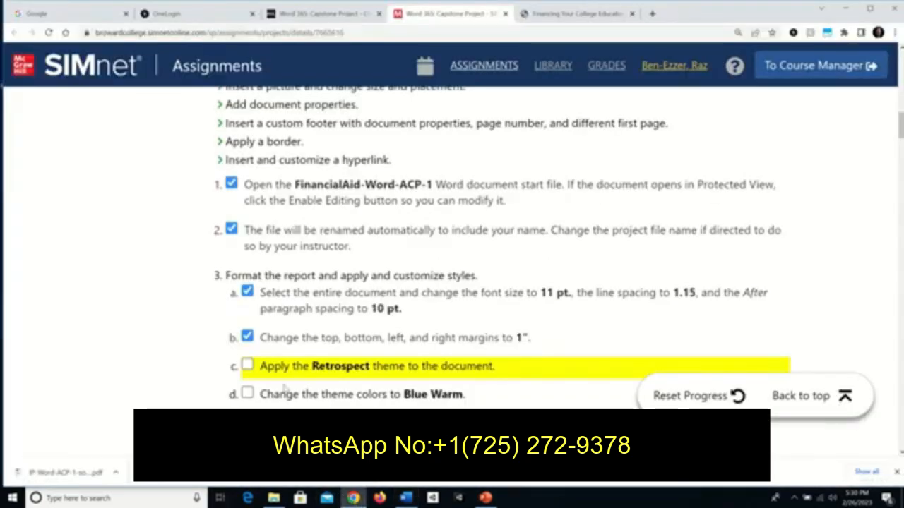
click(248, 364)
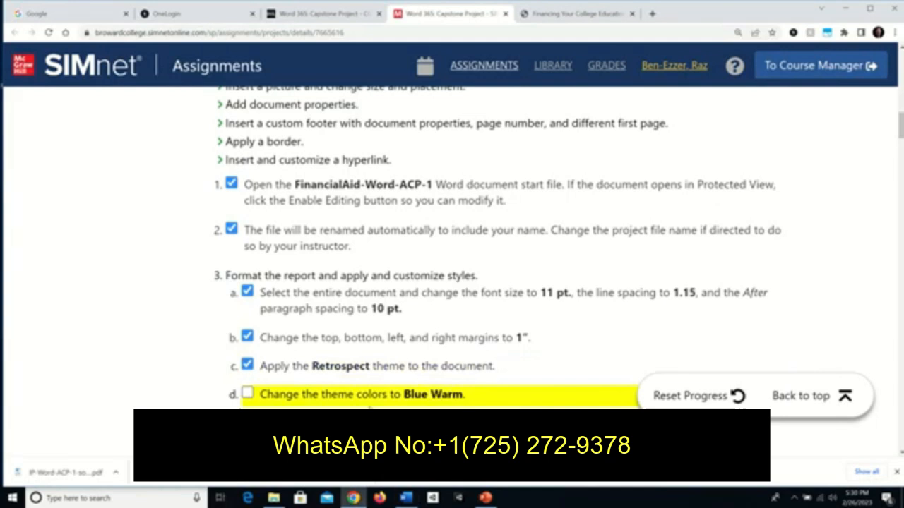
click(407, 499)
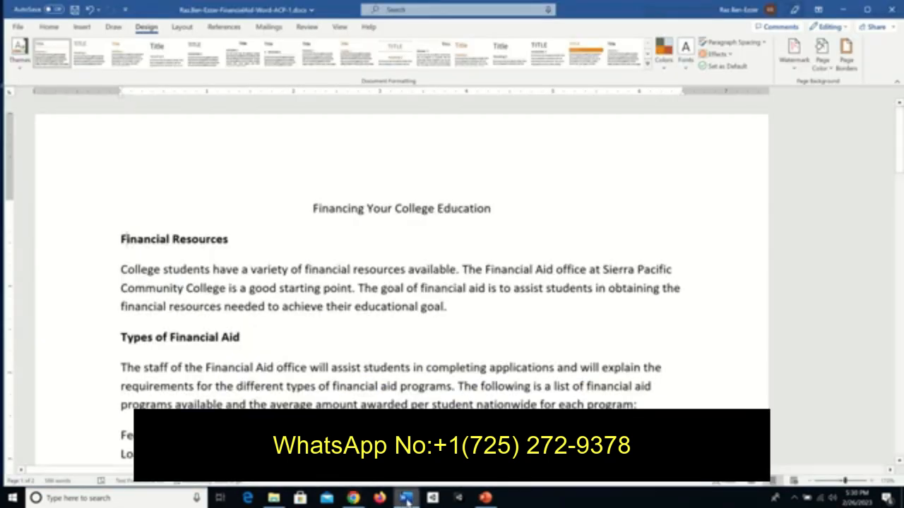
Change the document's theme colors to Blue Warm and save the file.
click(665, 68)
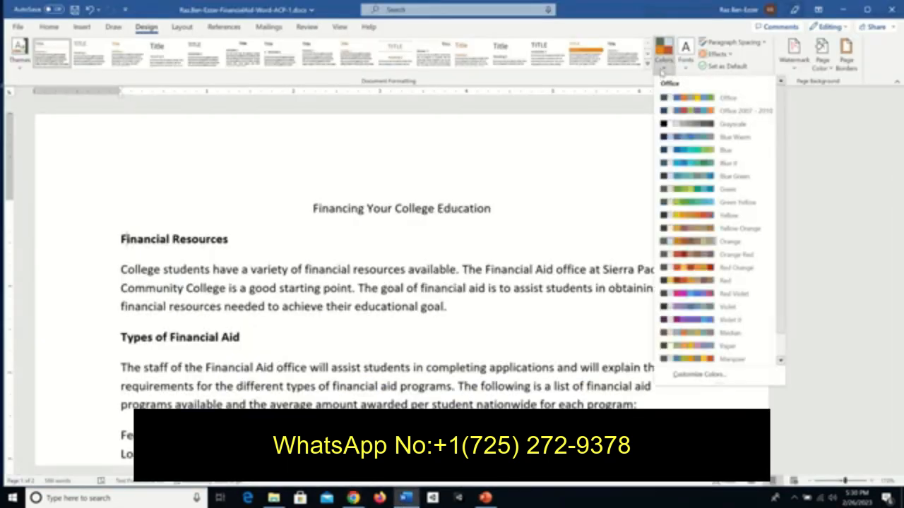
click(691, 139)
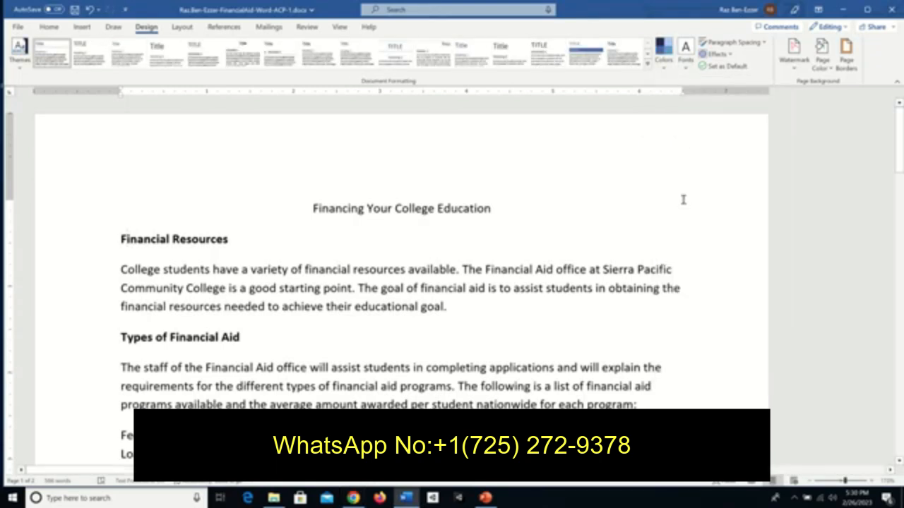
key(ctrl+s)
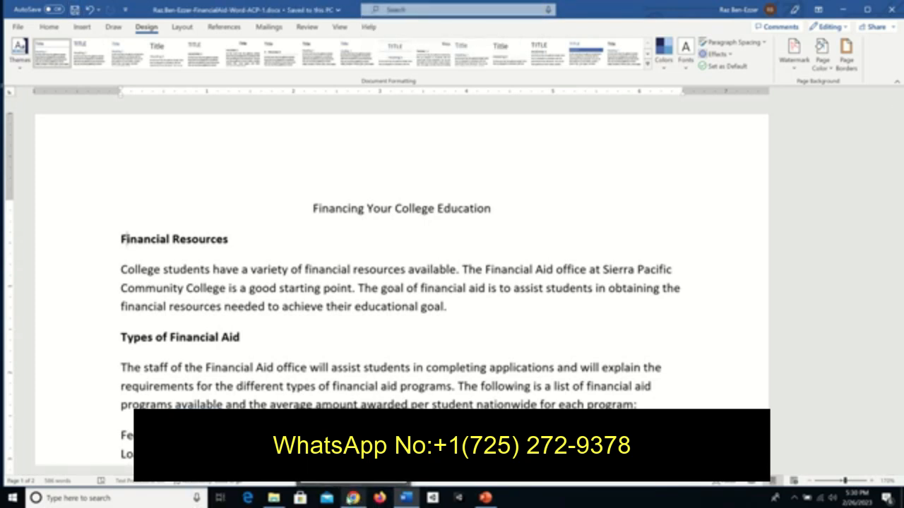
Check off the Blue Warm theme colors and Title style tasks in the SIMnet checklist and return to Word.
click(353, 498)
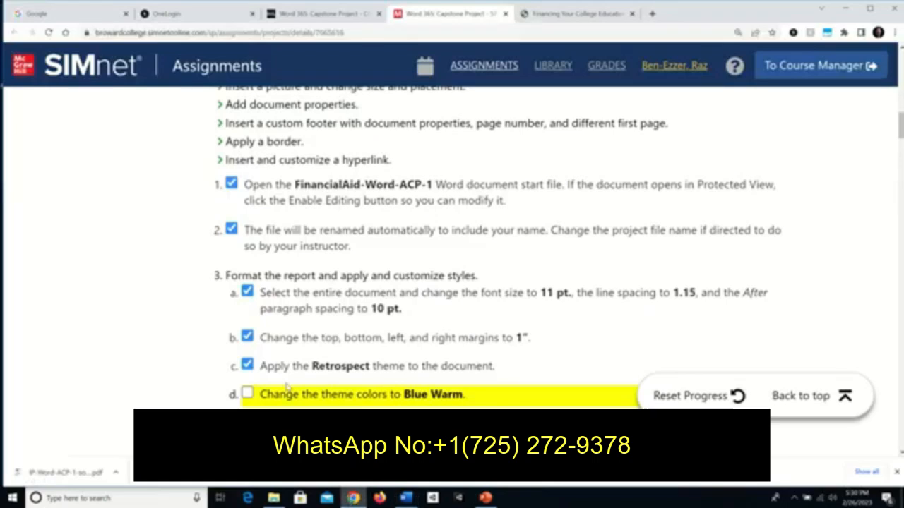
click(247, 393)
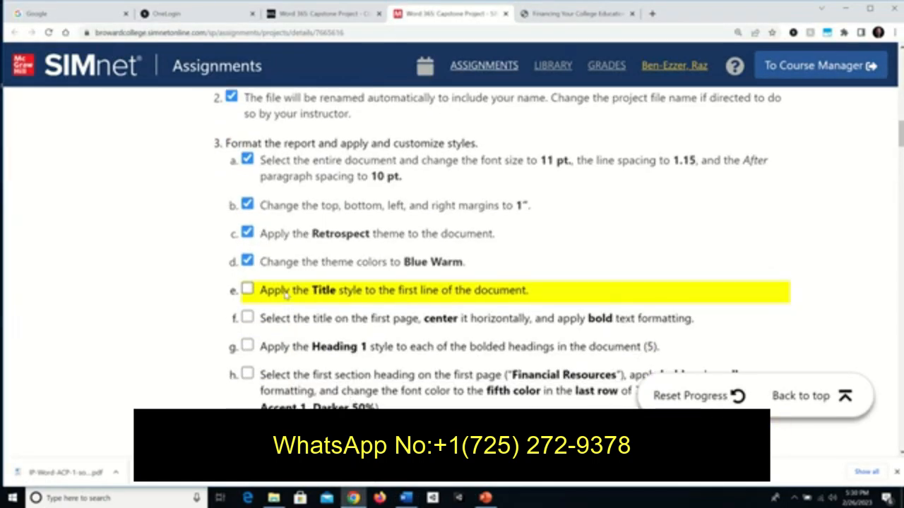
click(247, 290)
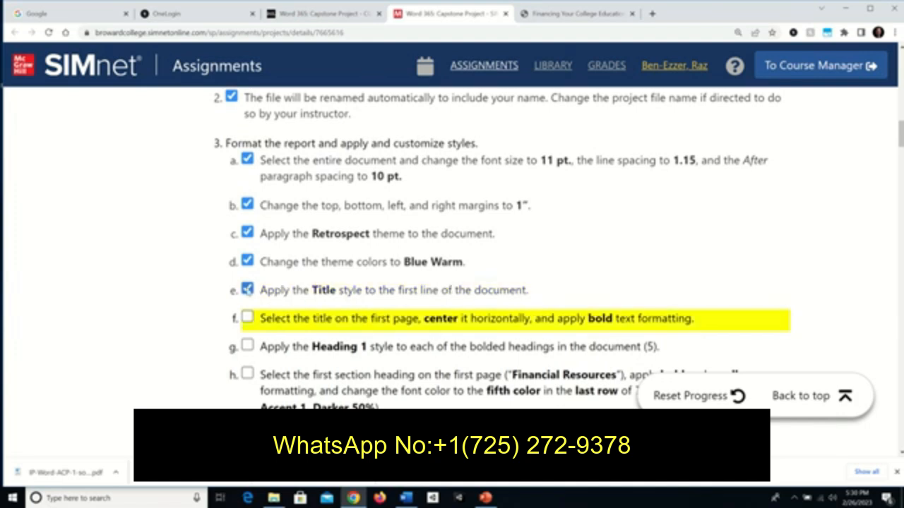
click(406, 498)
Apply the Title style to the first line, "Financing Your College Education", and save the document.
drag(311, 209, 487, 209)
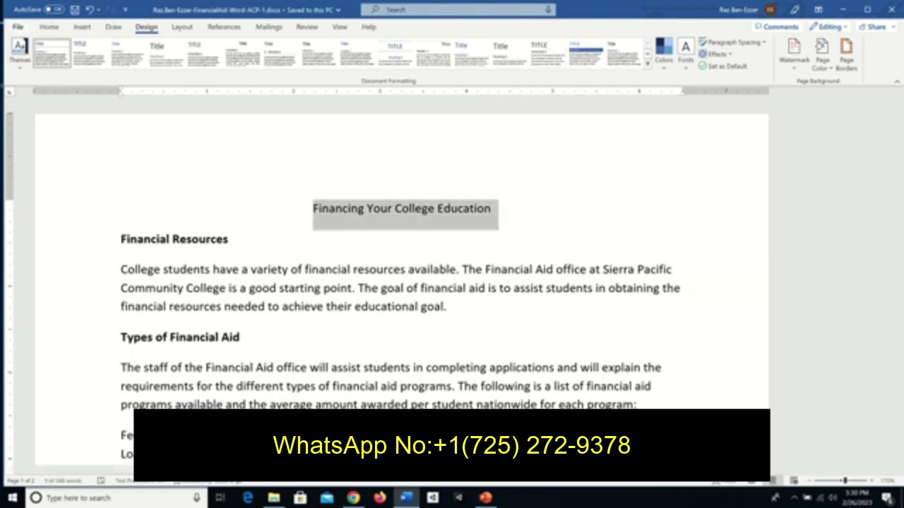
click(49, 27)
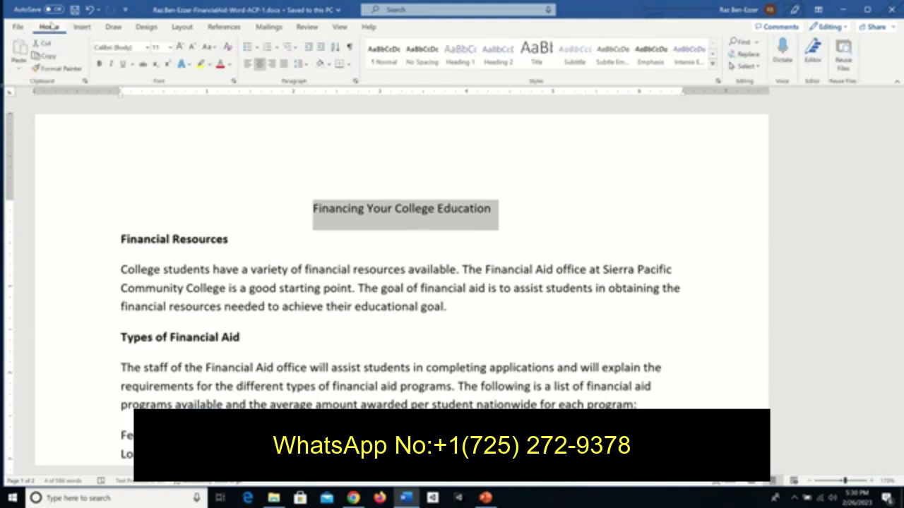
click(181, 26)
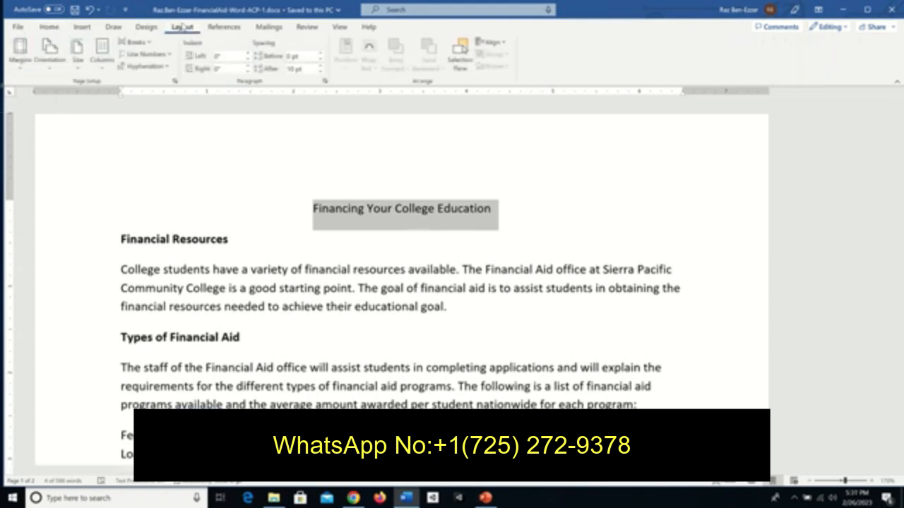
click(145, 27)
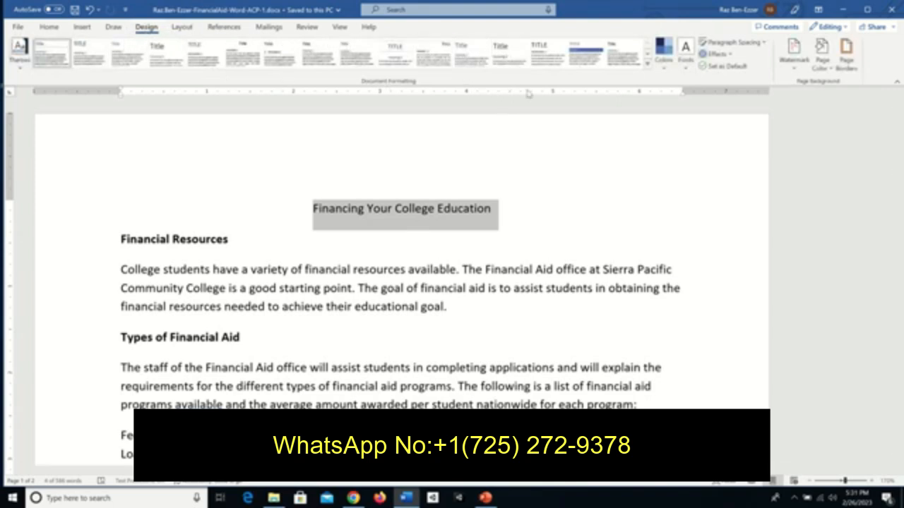
click(51, 26)
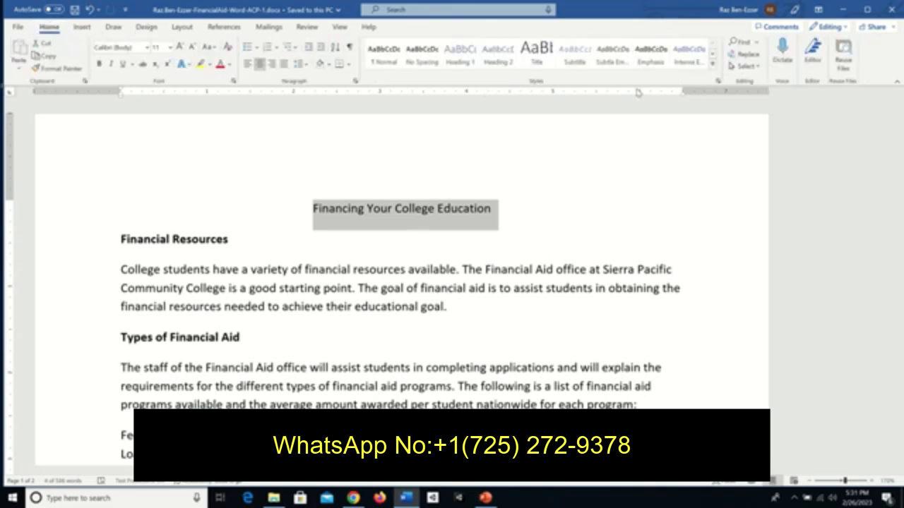
click(534, 59)
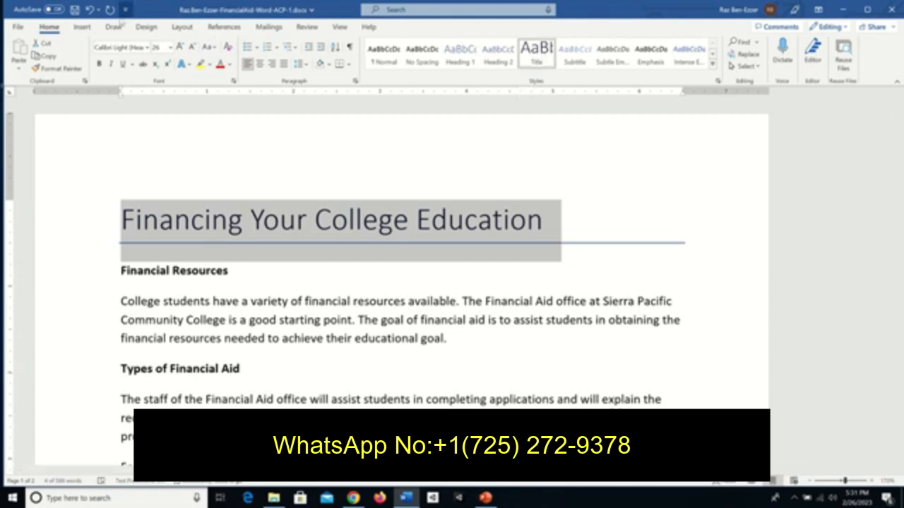
click(74, 13)
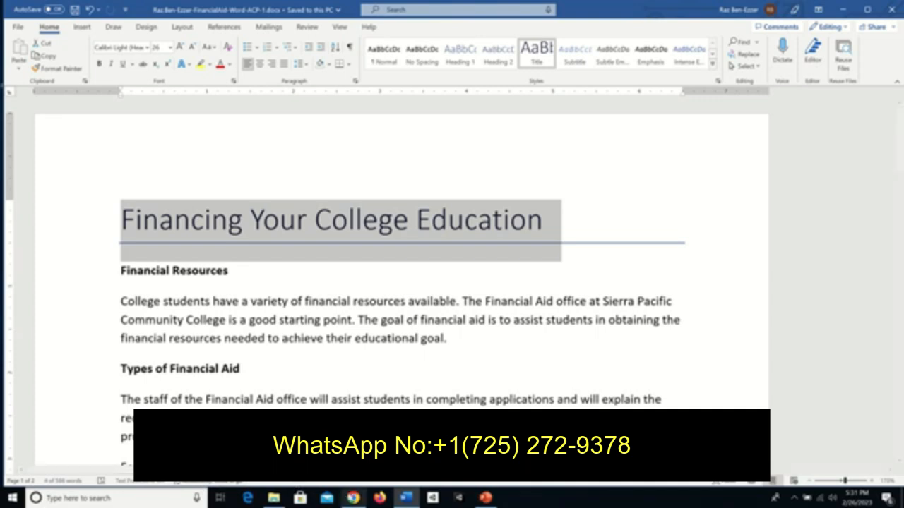
Check off the title centering and bold formatting task in the SIMnet checklist and return to Word.
click(354, 498)
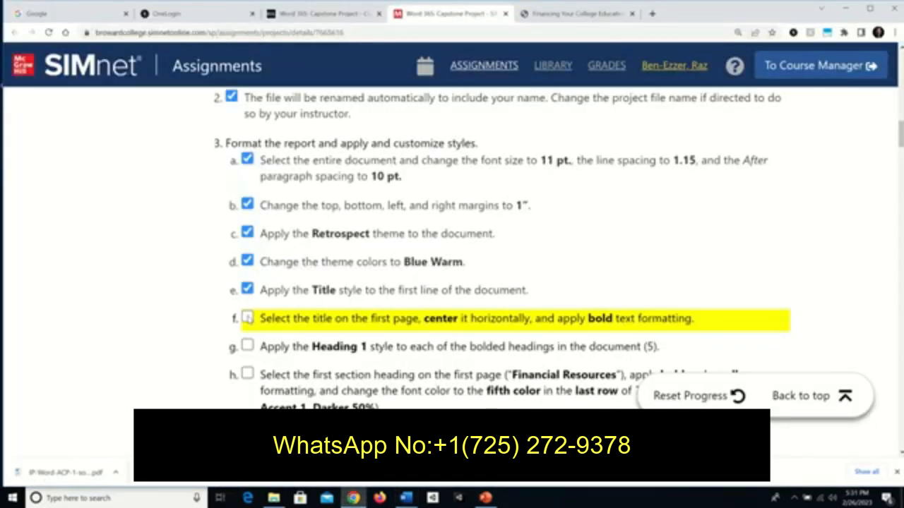
click(247, 317)
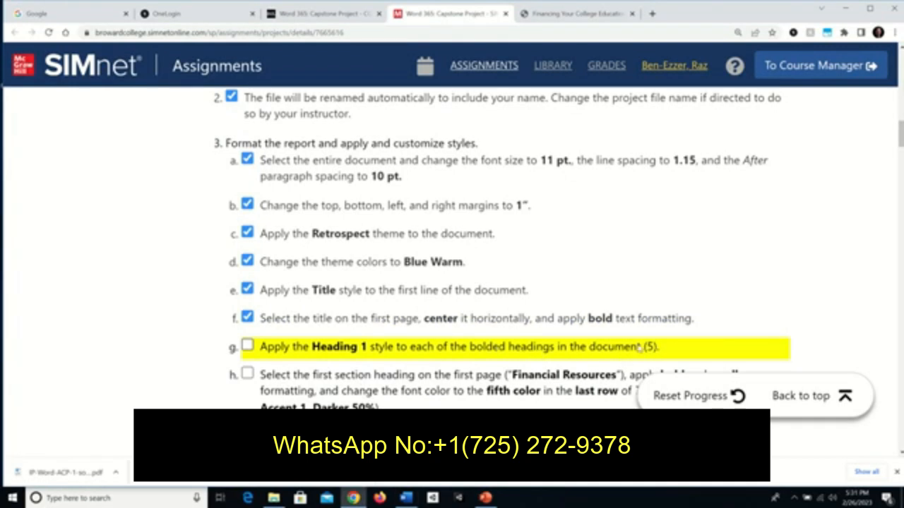
click(406, 498)
Apply the Heading 1 style to the bolded "Financial Resources", "Types of Financial Aid" and "College Expenses" headings.
drag(236, 269, 130, 268)
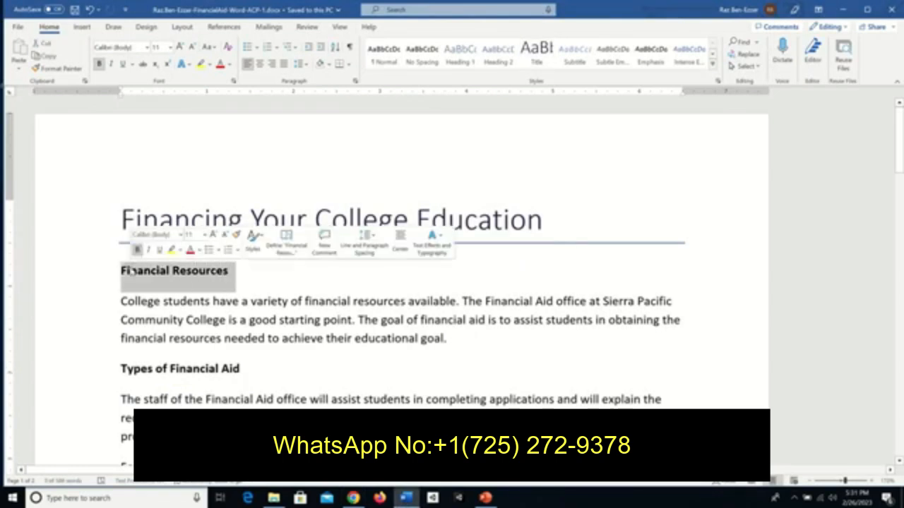
click(460, 51)
drag(122, 361, 249, 365)
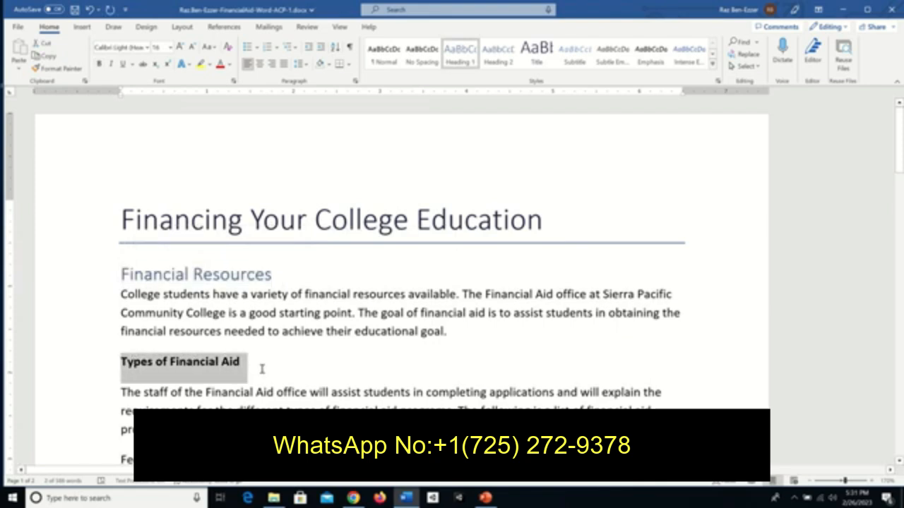
click(457, 56)
scroll(361, 338, down, 3)
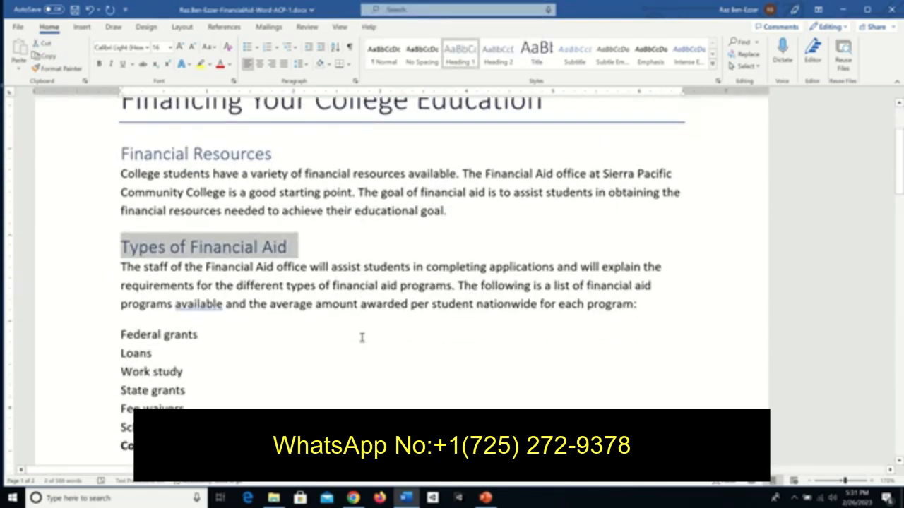
scroll(361, 338, down, 6)
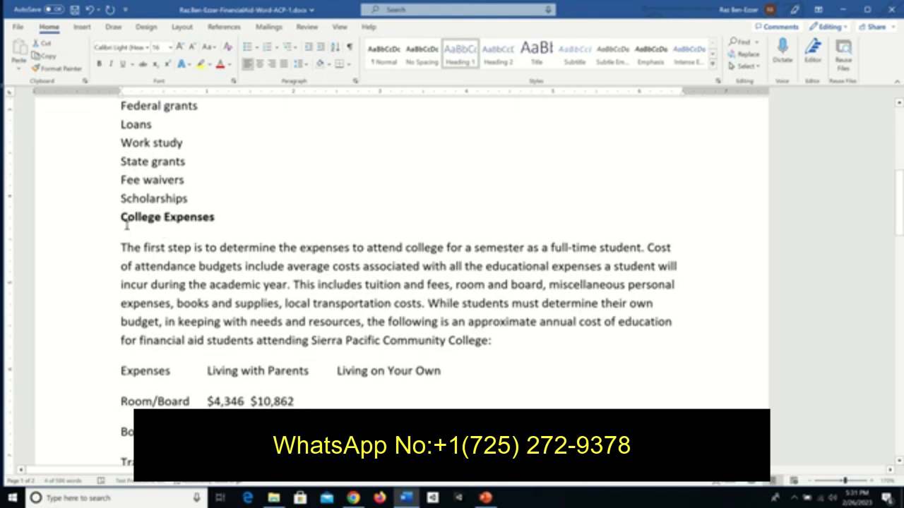
drag(120, 219, 223, 217)
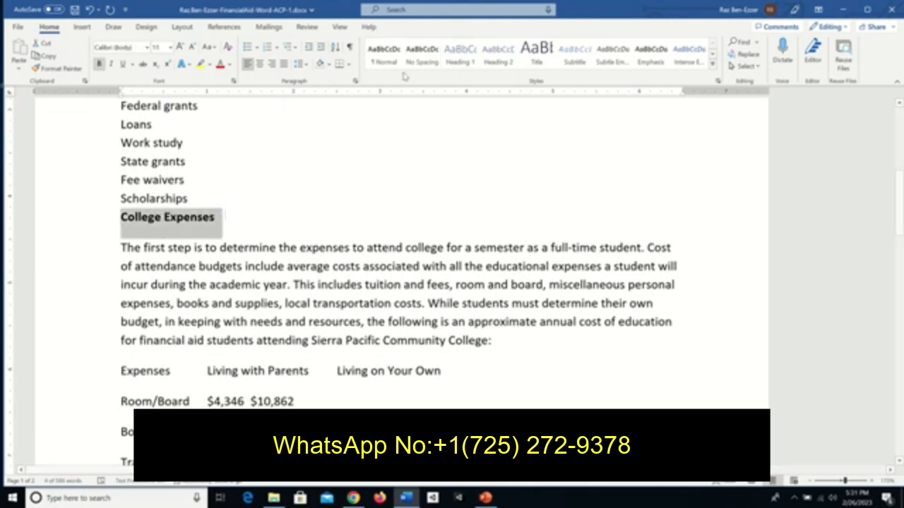
click(460, 51)
Apply the Heading 1 style to the bolded "Financial Aid Information" heading.
scroll(338, 283, down, 4)
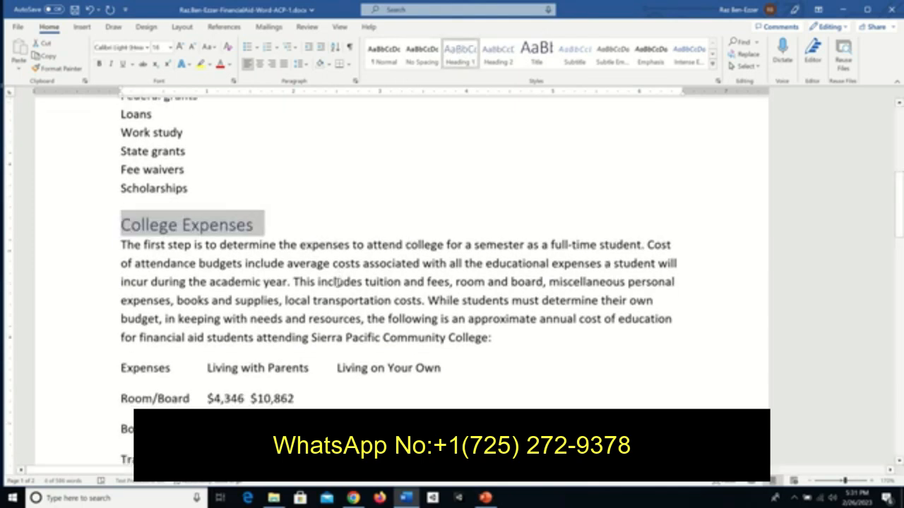
scroll(337, 284, down, 4)
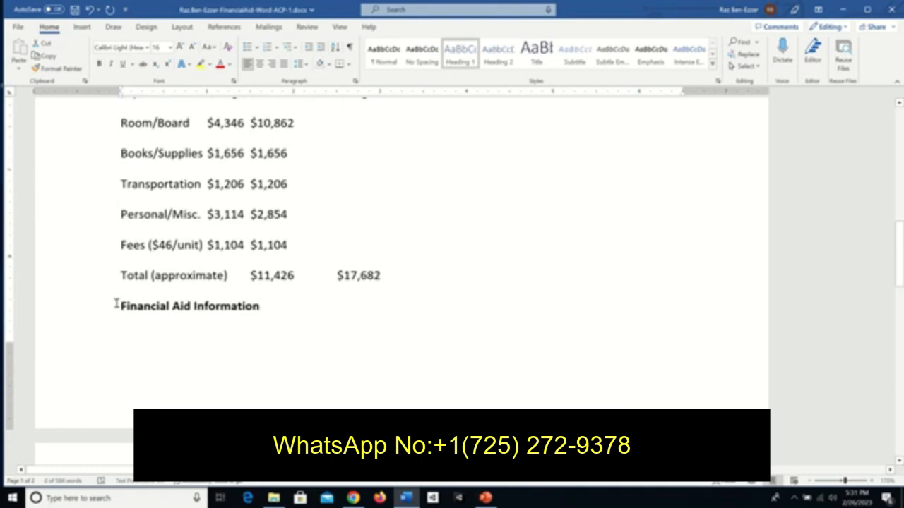
drag(119, 305, 267, 308)
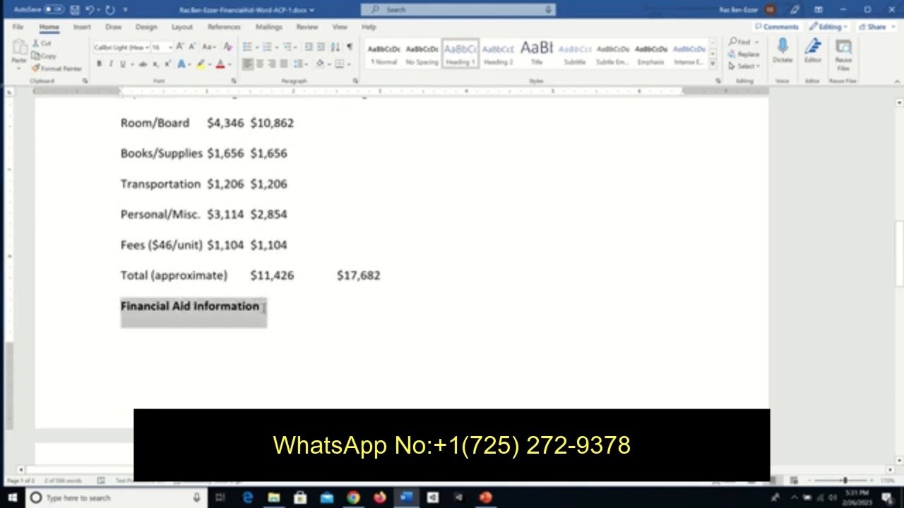
click(463, 54)
Apply the Heading 1 style to the bolded "Enrollment Status" heading and save the document.
scroll(420, 321, down, 4)
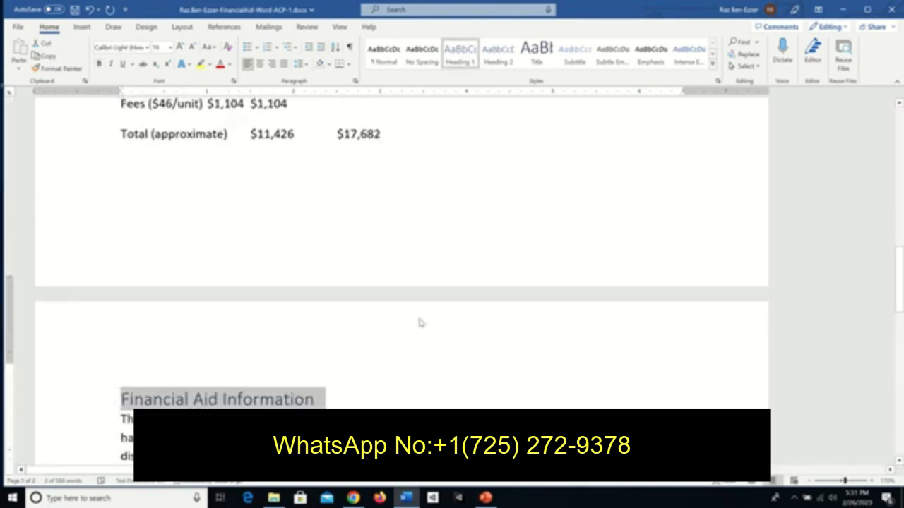
scroll(420, 319, down, 12)
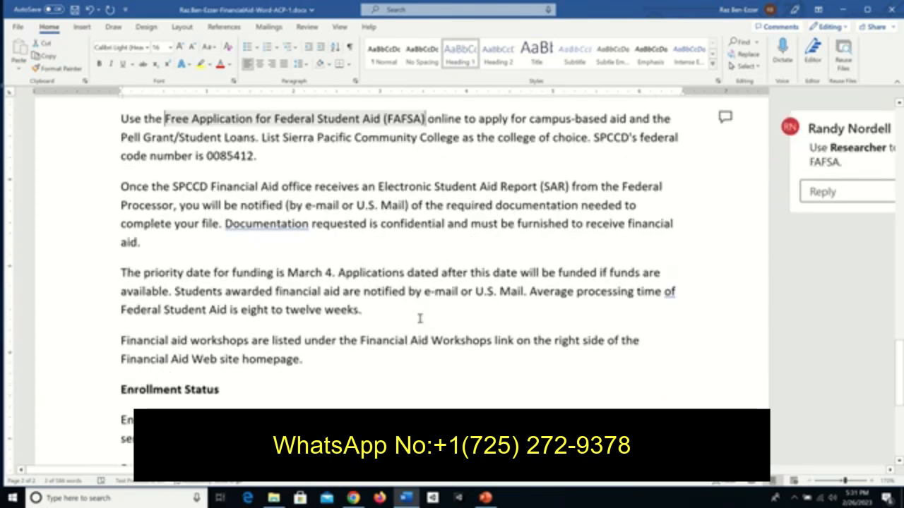
drag(121, 337, 243, 337)
click(452, 52)
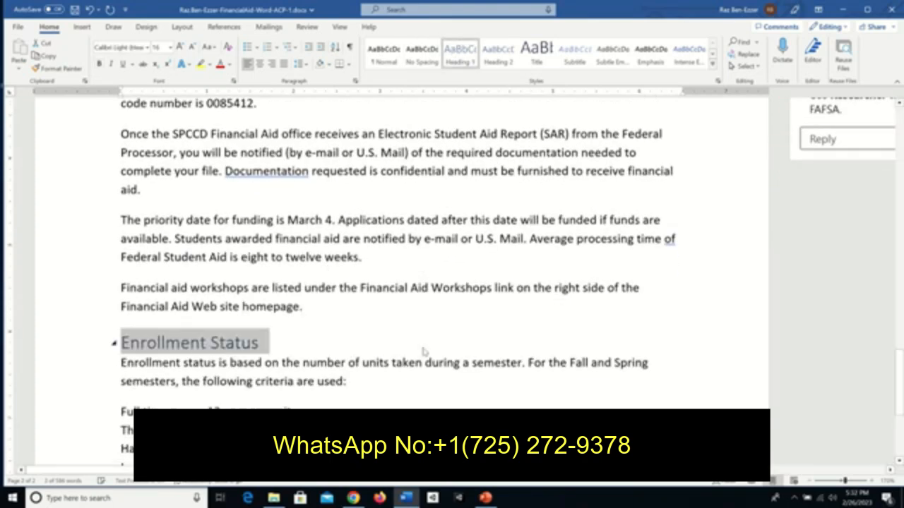
scroll(418, 338, down, 6)
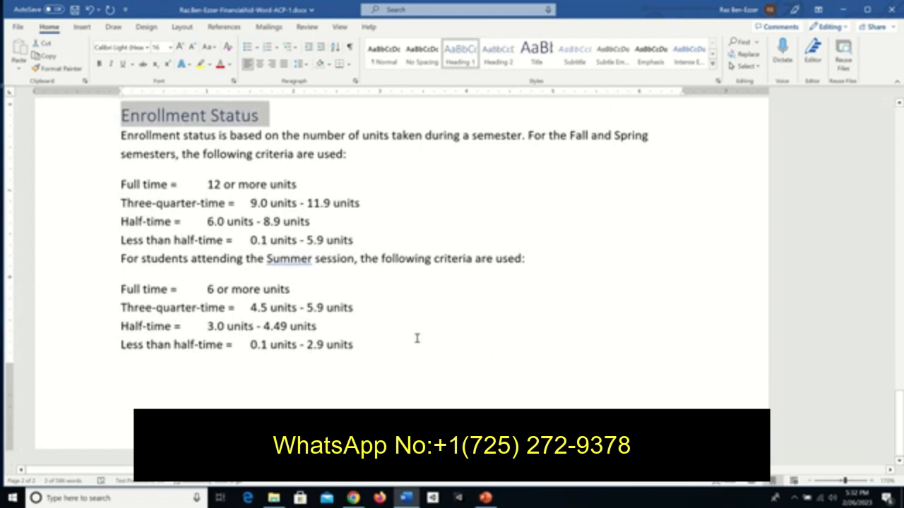
click(74, 9)
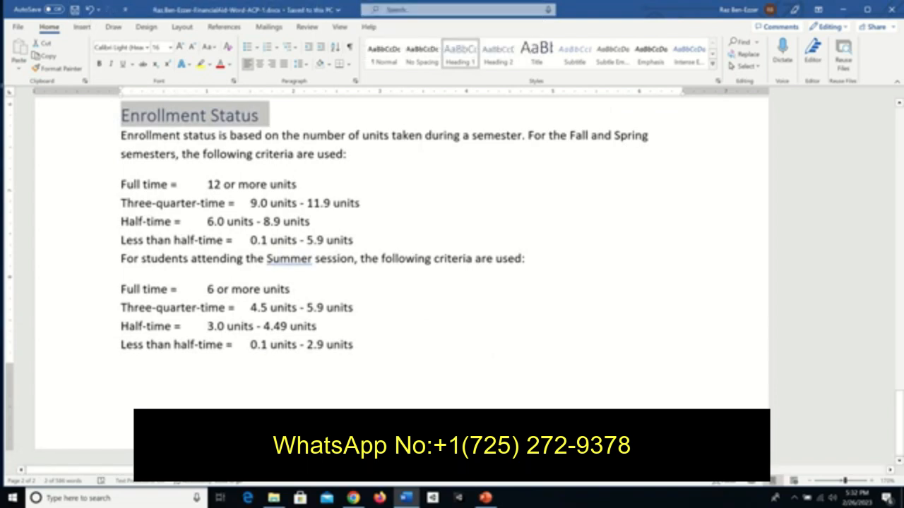
In the SIMnet checklist, check off the Heading 1 style task, uncheck the After paragraph spacing task, and return to Word.
click(353, 498)
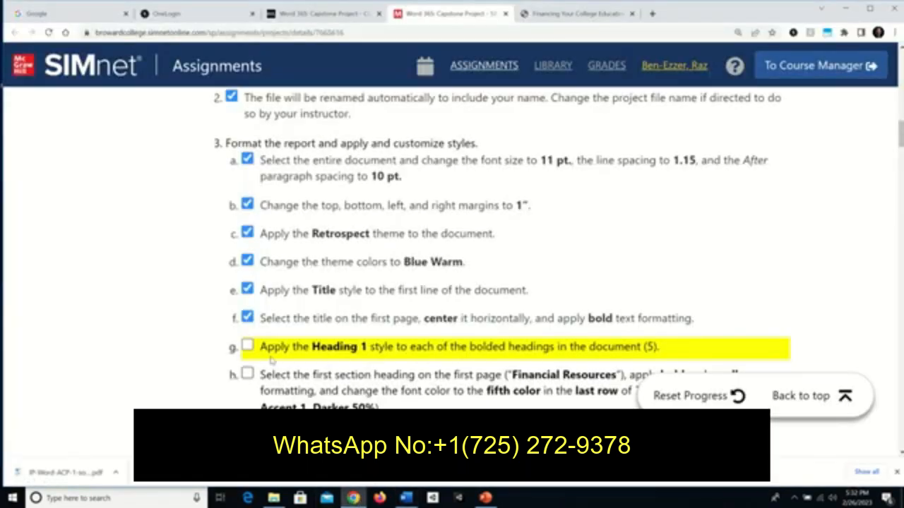
click(247, 345)
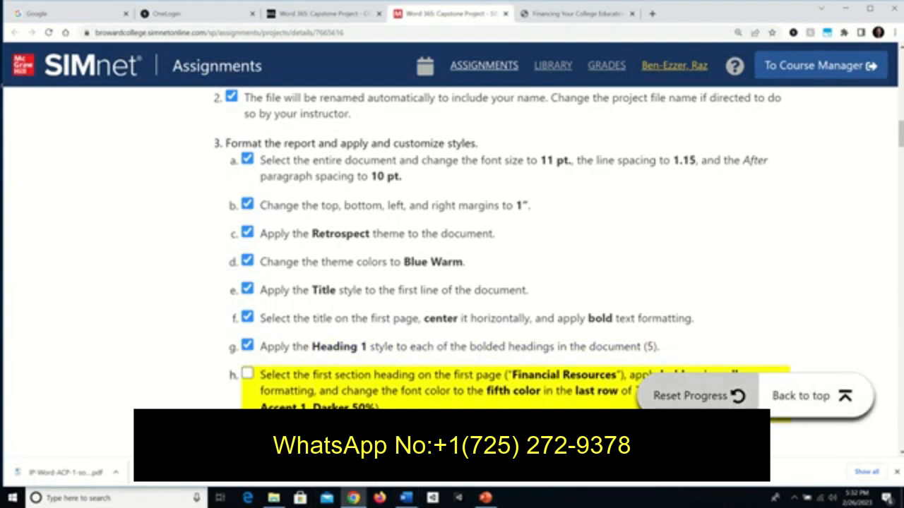
scroll(752, 404, down, 2)
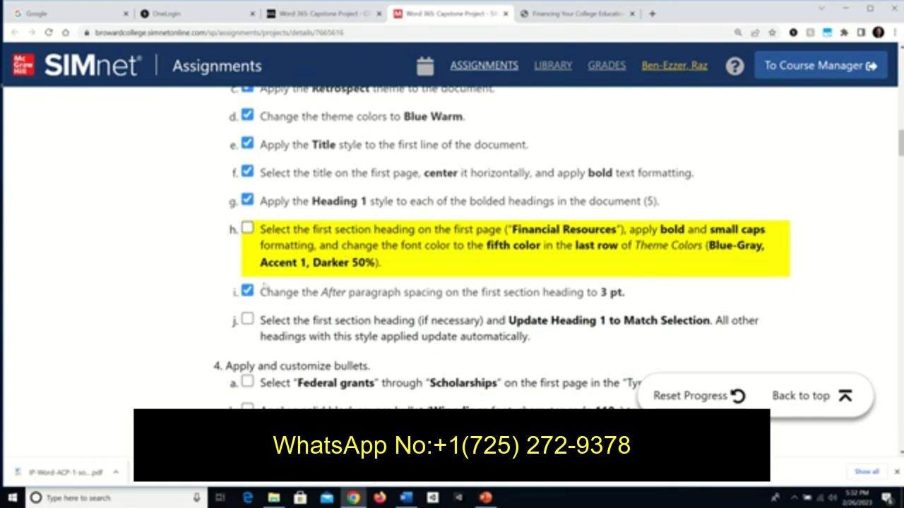
click(248, 290)
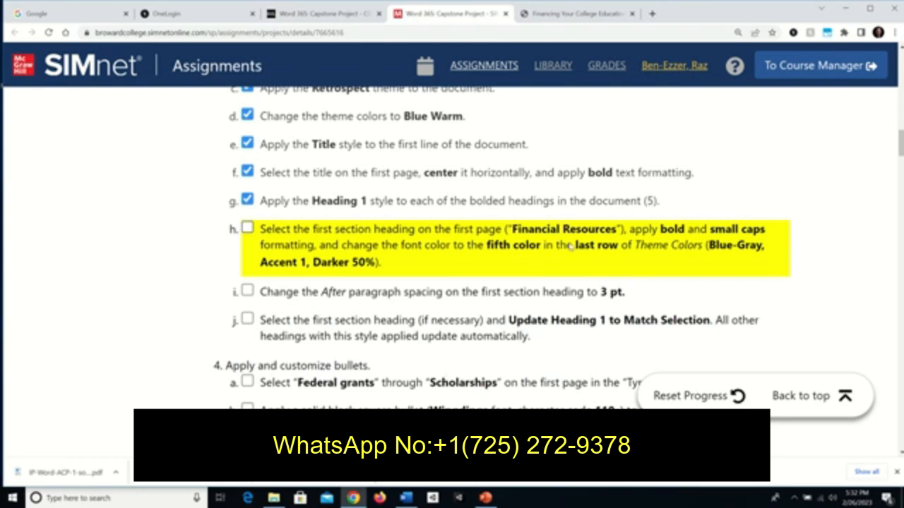
click(407, 502)
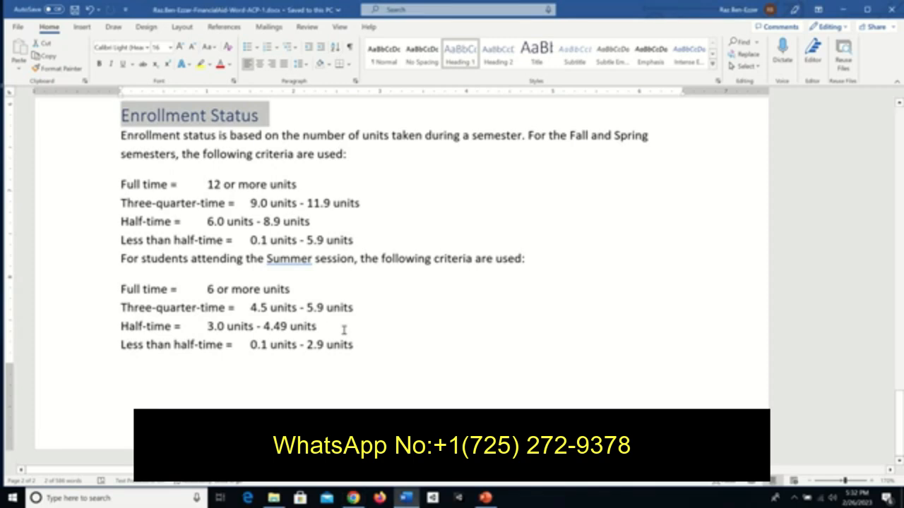
Format the "Financial Resources" heading as bold small caps with the font color Blue-Gray, Accent 1, Darker 50%.
scroll(345, 325, up, 10)
scroll(347, 317, up, 12)
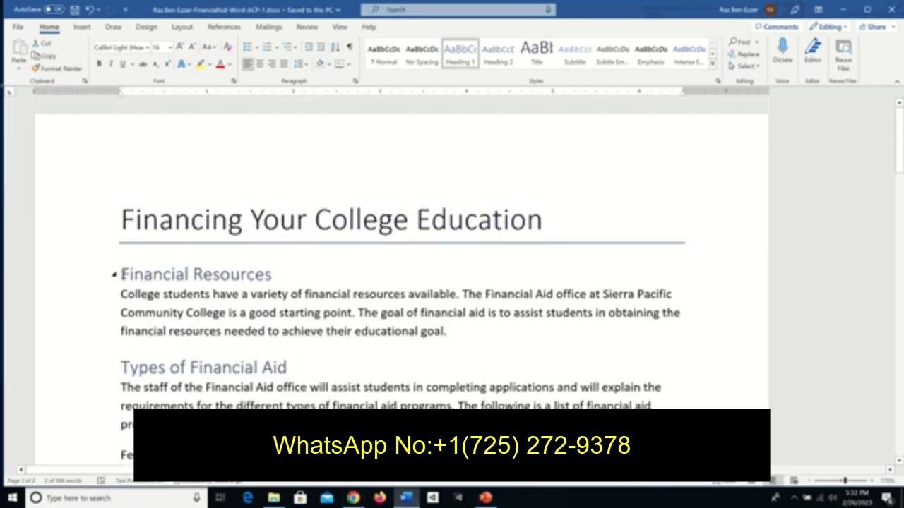
drag(121, 274, 255, 277)
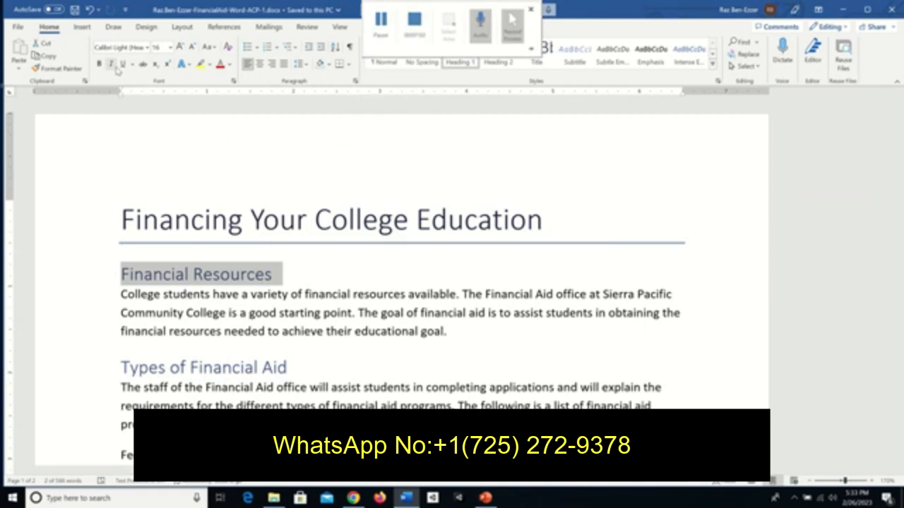
click(355, 82)
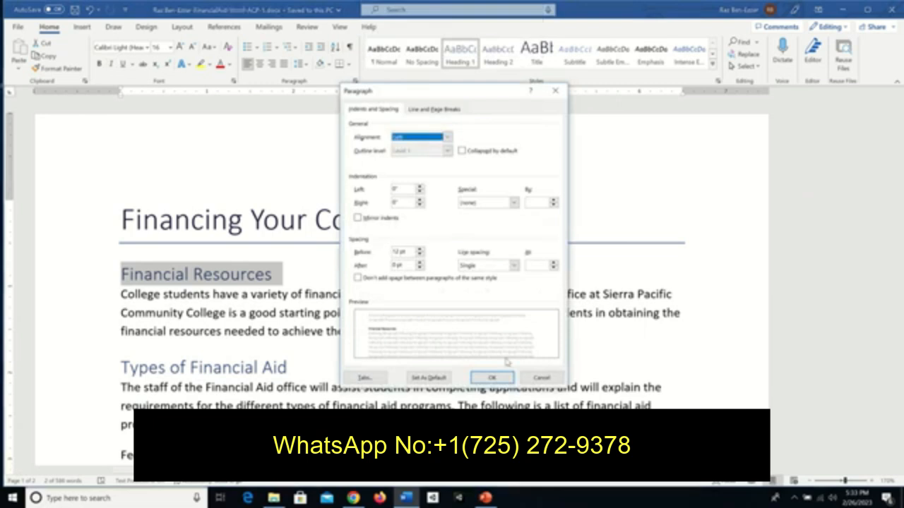
click(533, 380)
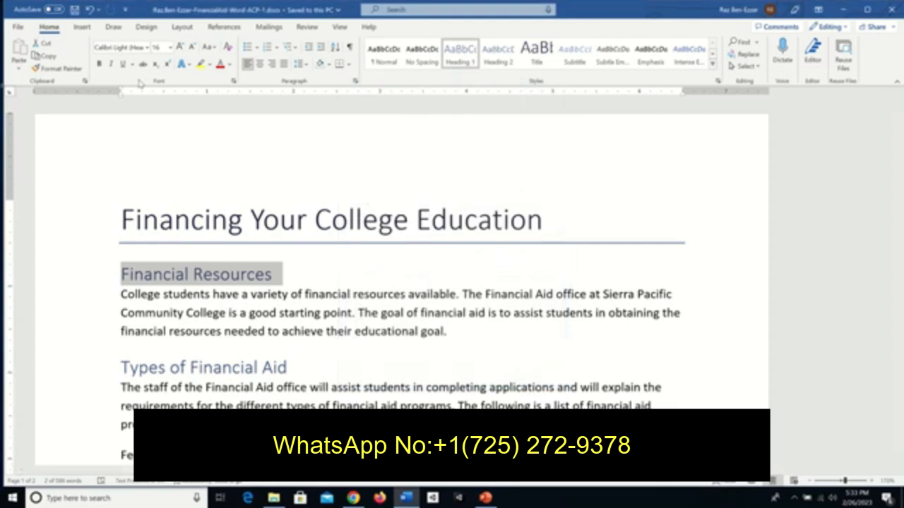
click(232, 80)
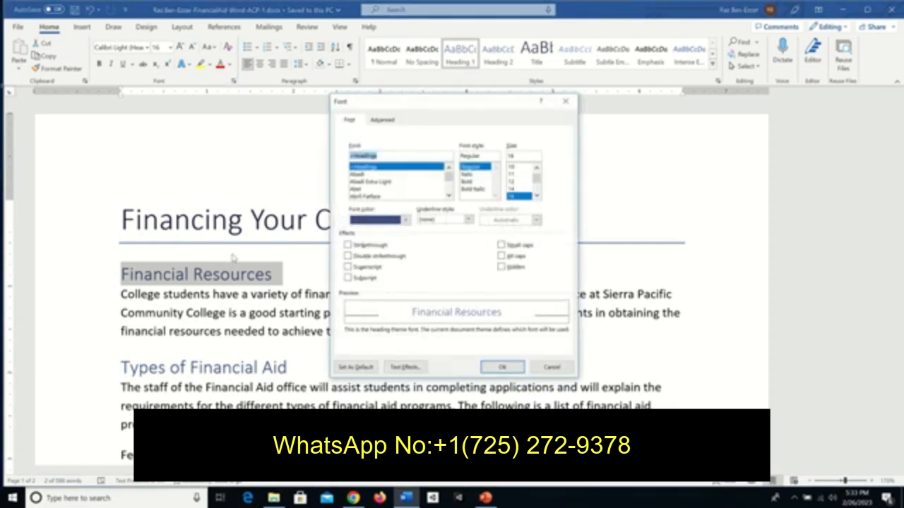
click(467, 182)
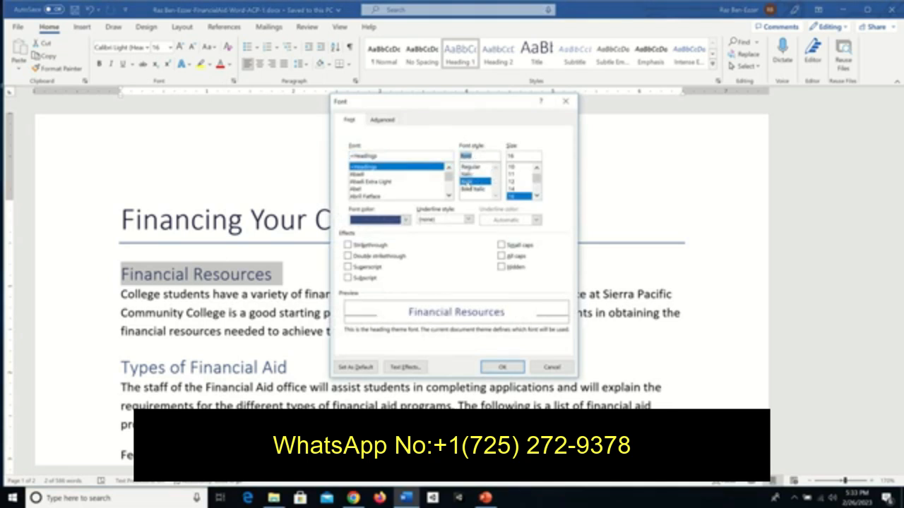
click(502, 246)
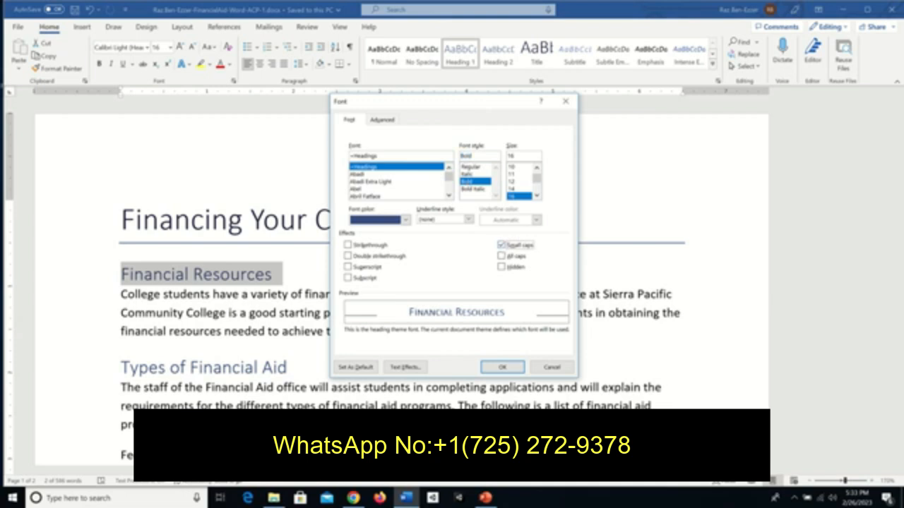
click(403, 221)
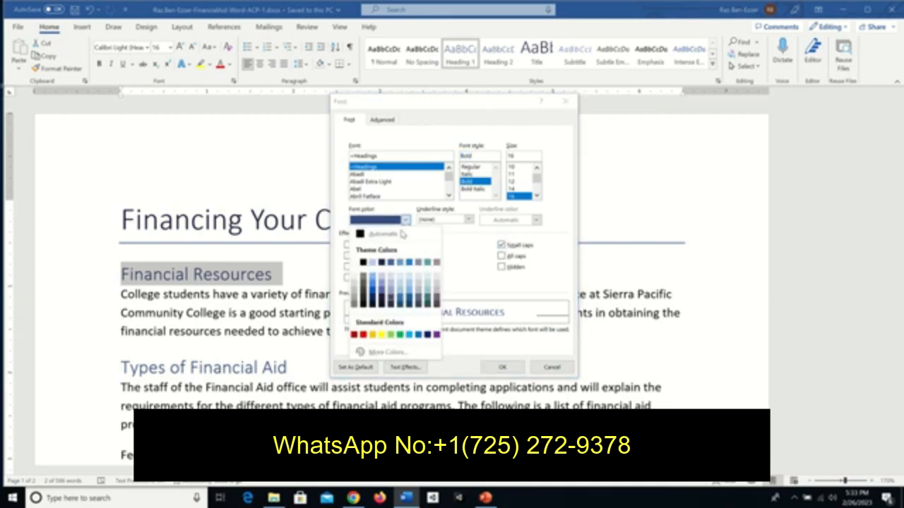
click(390, 309)
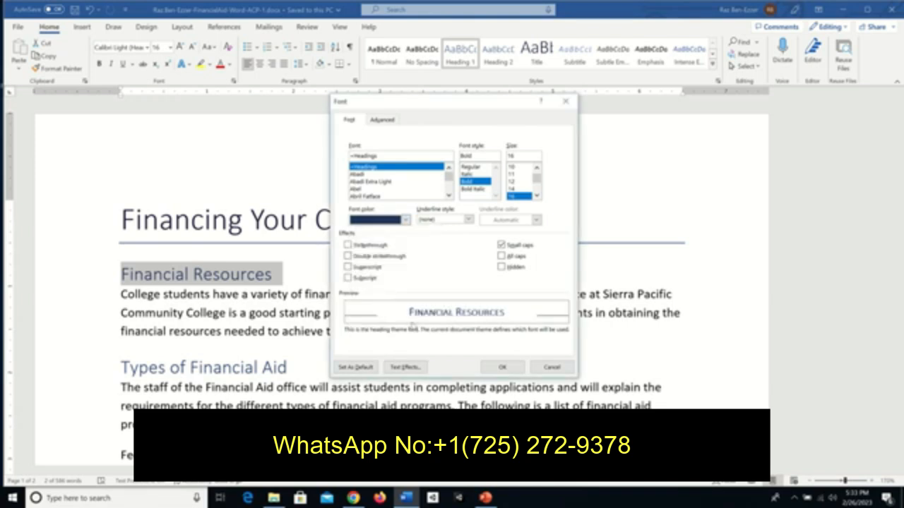
click(492, 367)
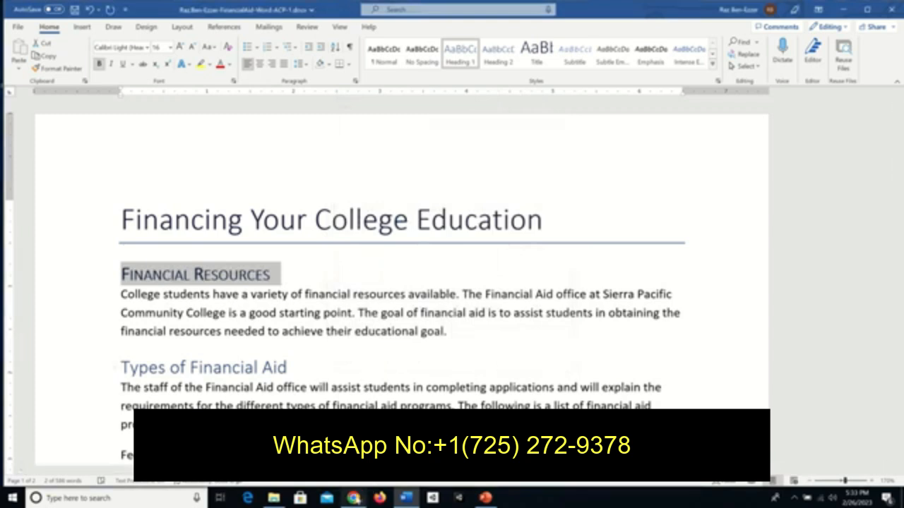
Check off the bold, small caps and font color task in the SIMnet checklist and return to Word.
click(353, 498)
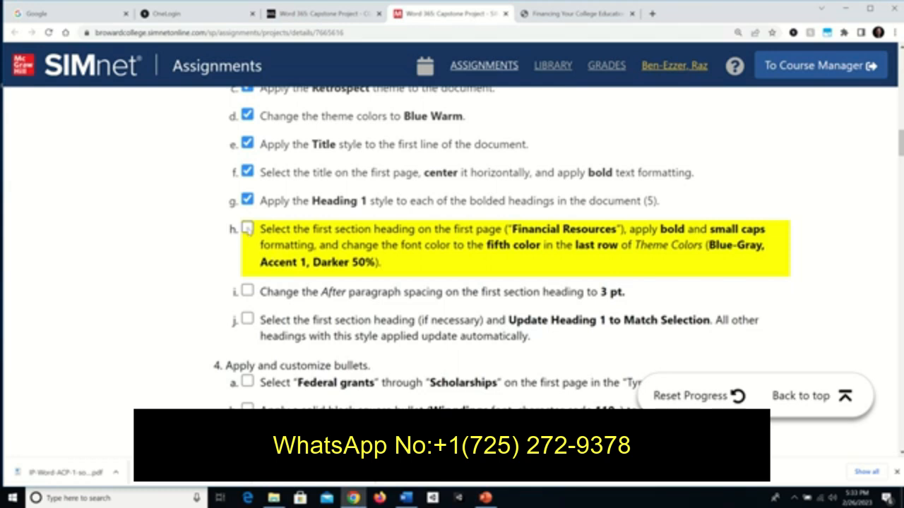
click(247, 229)
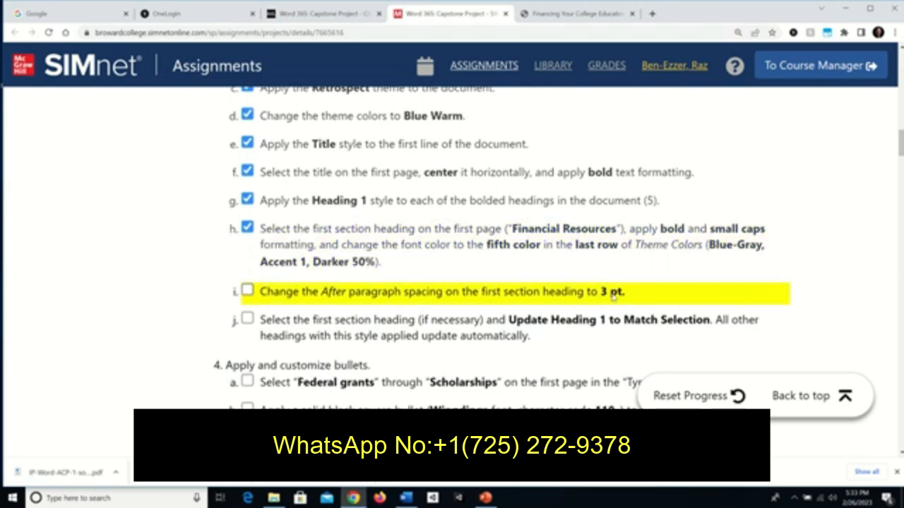
click(406, 498)
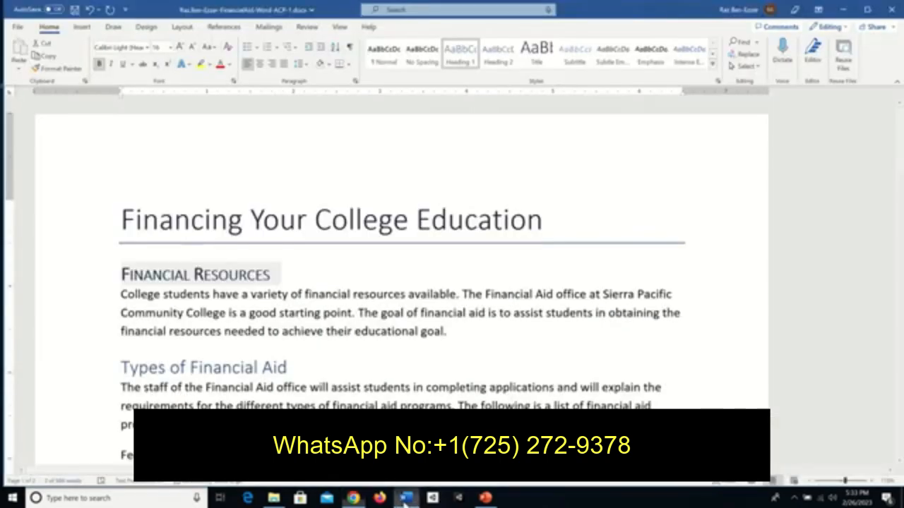
Set the After paragraph spacing of the "Financial Resources" heading to 3 pt and check off that task in the SIMnet checklist.
click(356, 83)
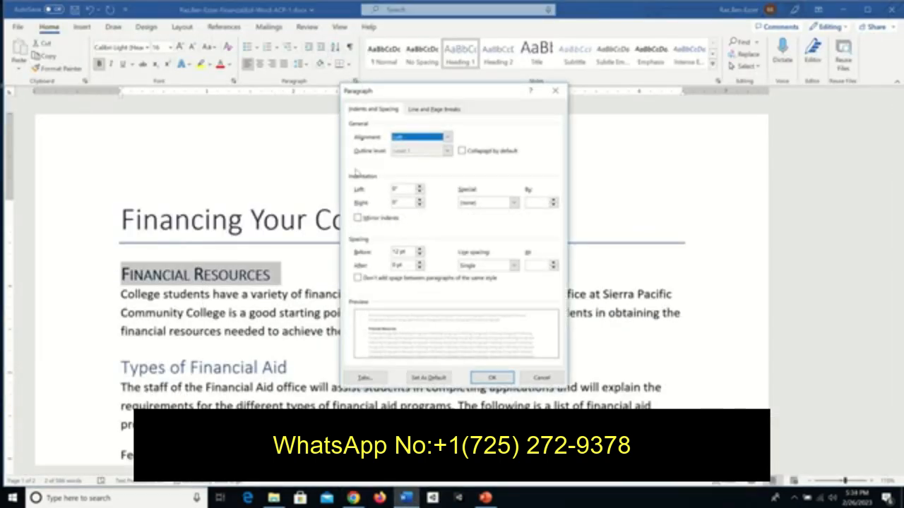
click(393, 266)
text(8)
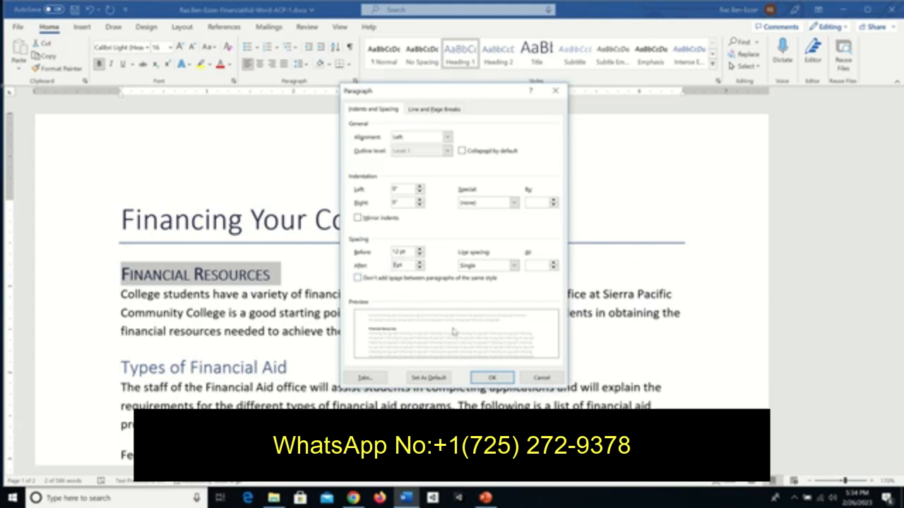
click(490, 381)
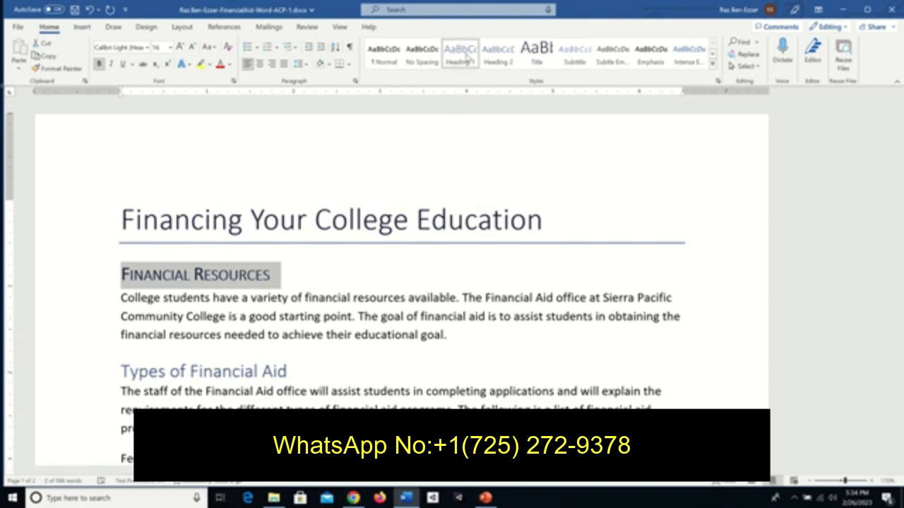
click(353, 498)
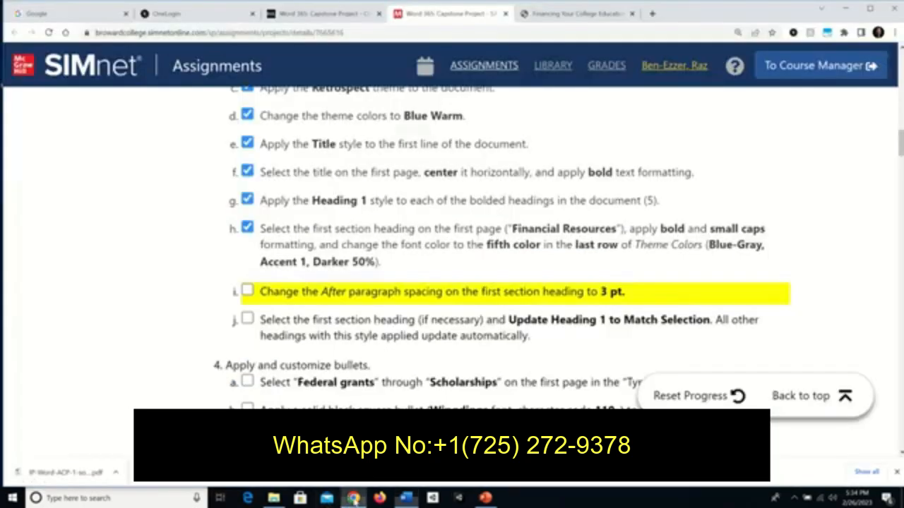
click(247, 291)
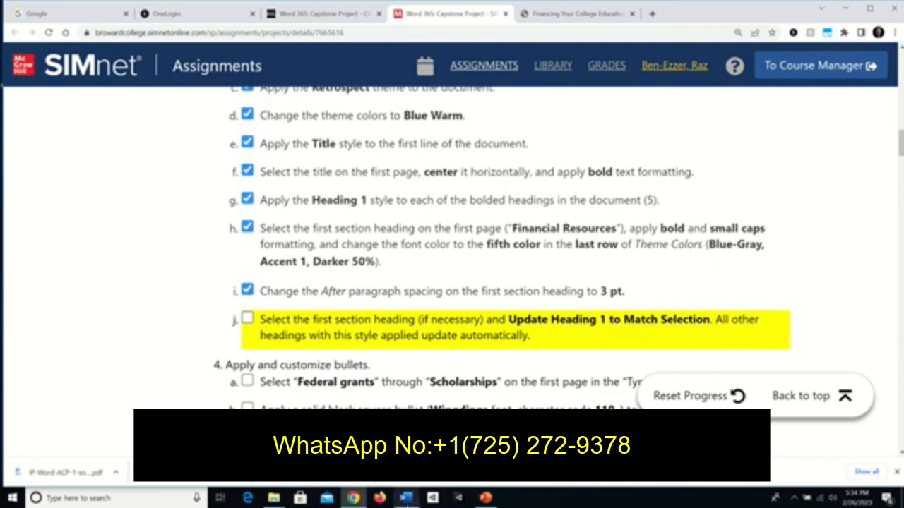
Switch back to Word and update the Heading 1 style to match the selected "Financial Resources" heading.
click(406, 499)
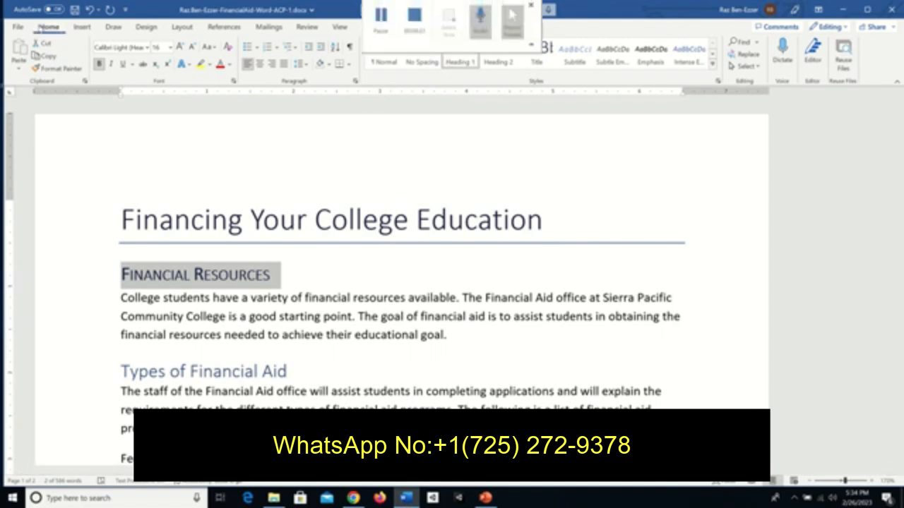
right_click(455, 55)
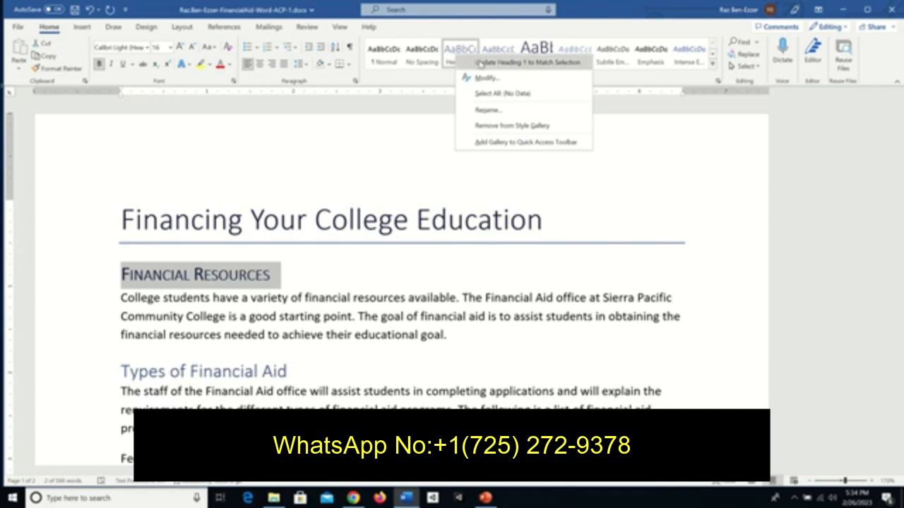
click(480, 64)
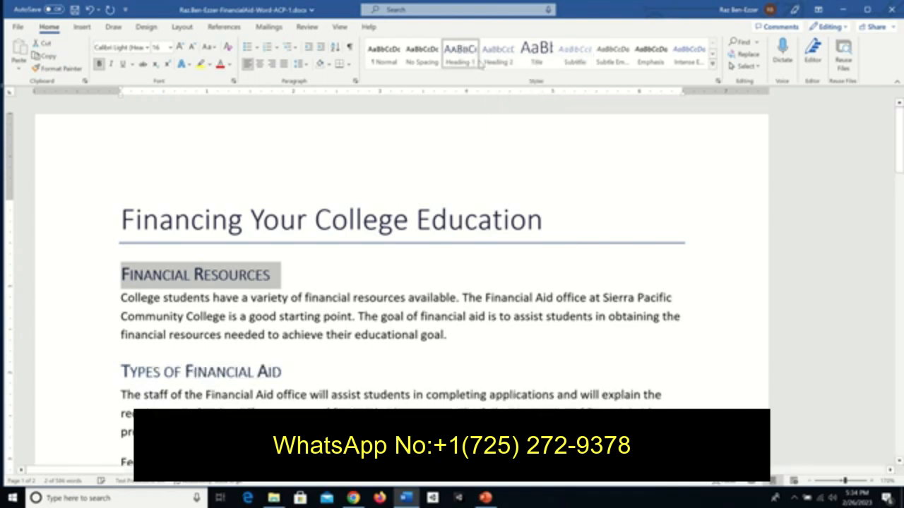